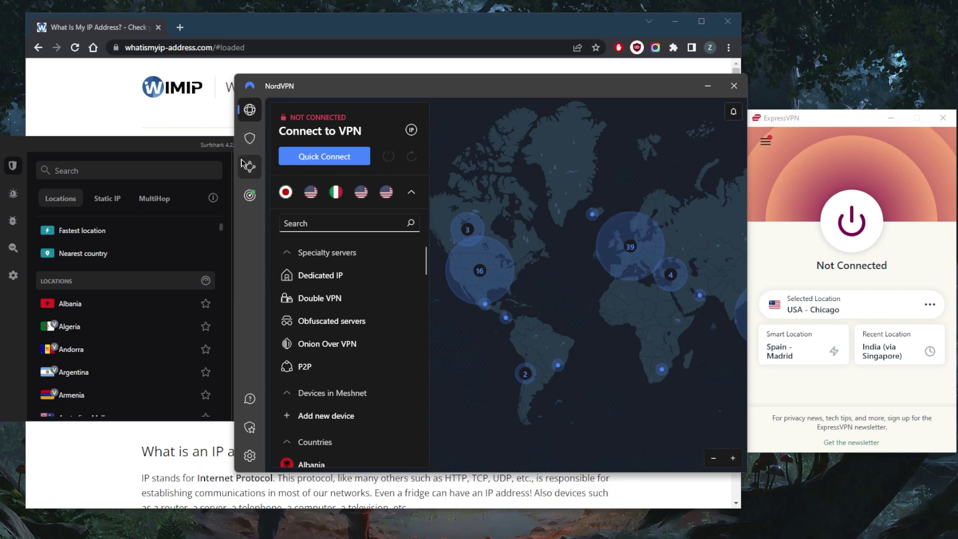
Raise the disconnected Surfshark window above NordVPN.
click(210, 151)
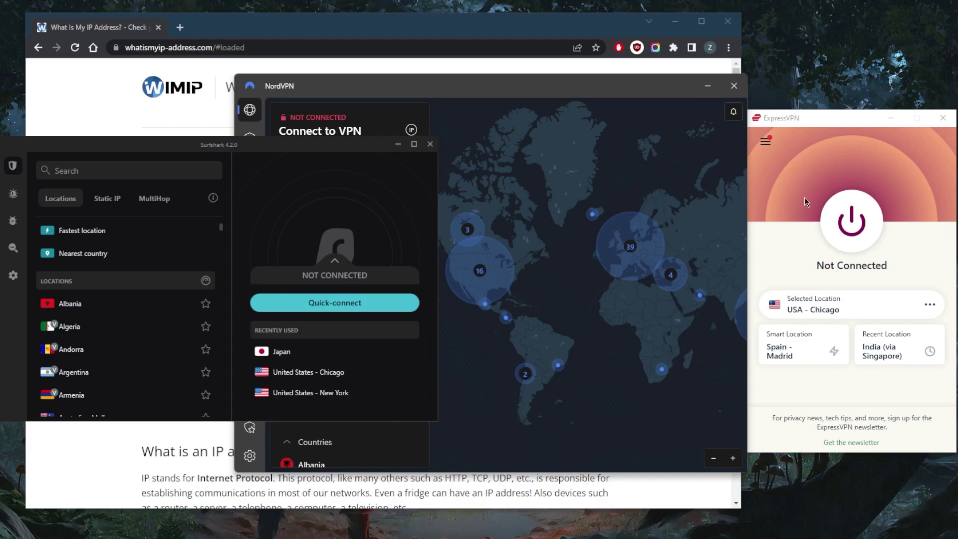
In VPN Locations, collapse Americas, expand Europe and select Cyprus instead of USA - Chicago.
click(765, 143)
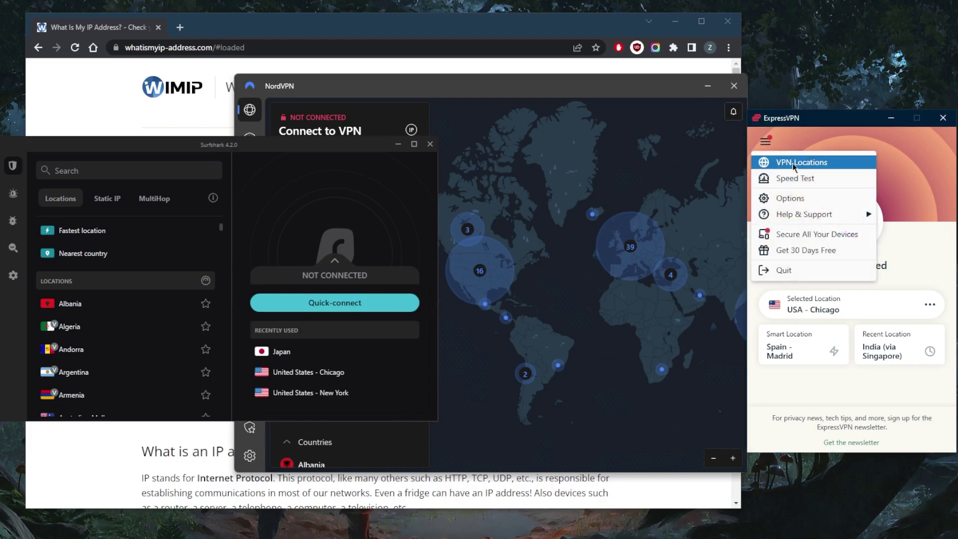
click(796, 163)
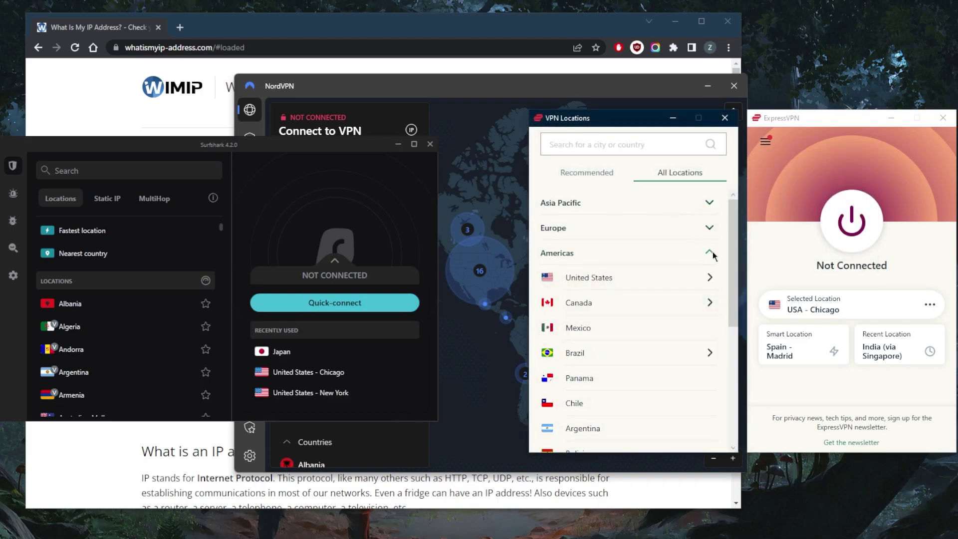
click(711, 253)
click(701, 230)
scroll(622, 296, down, 3)
scroll(617, 308, down, 3)
scroll(623, 345, down, 3)
scroll(624, 352, down, 2)
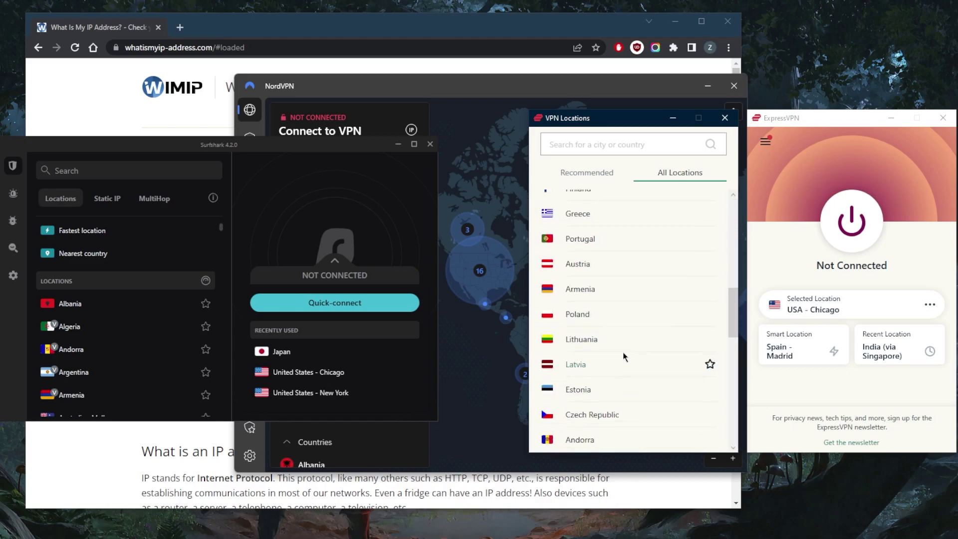
scroll(623, 352, down, 2)
scroll(623, 352, down, 2)
scroll(623, 352, down, 2)
scroll(622, 355, down, 3)
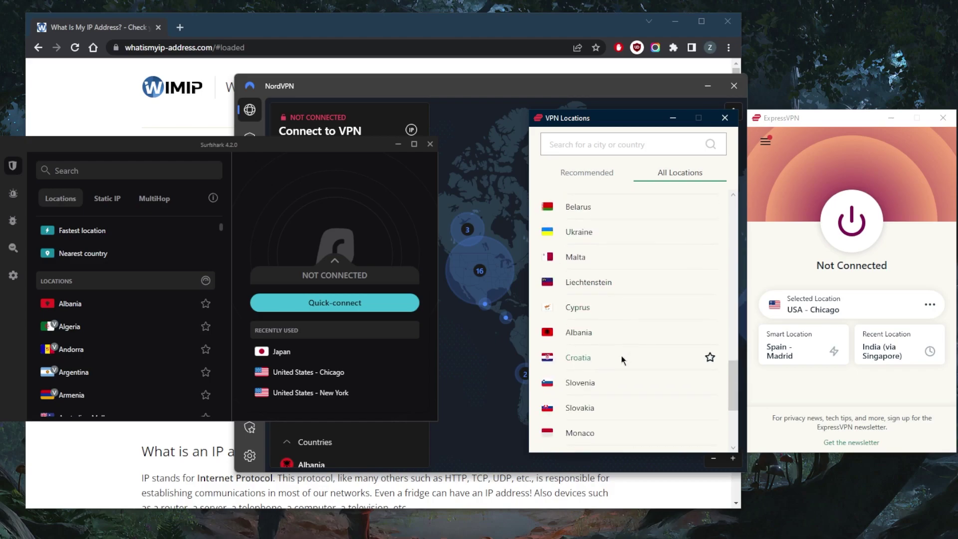
scroll(599, 352, down, 2)
scroll(599, 349, up, 2)
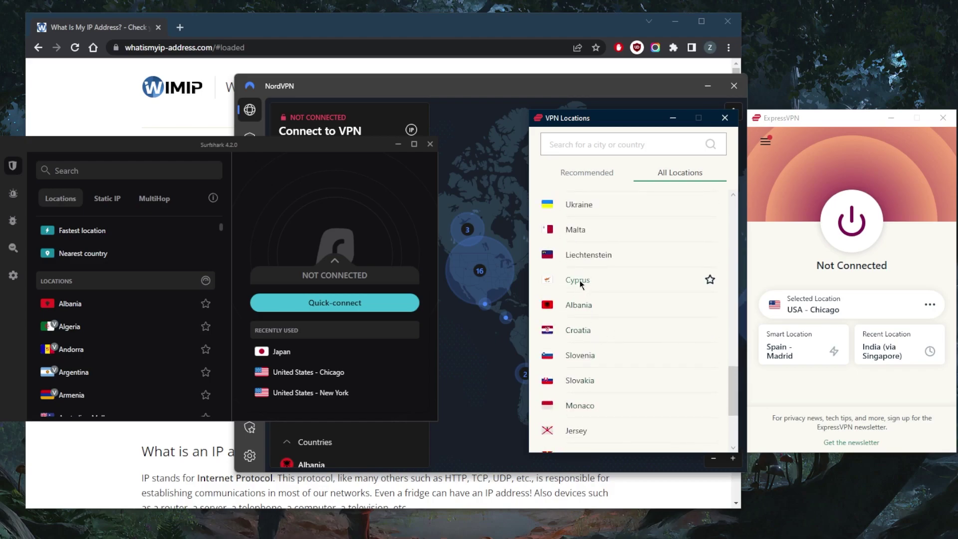
click(566, 282)
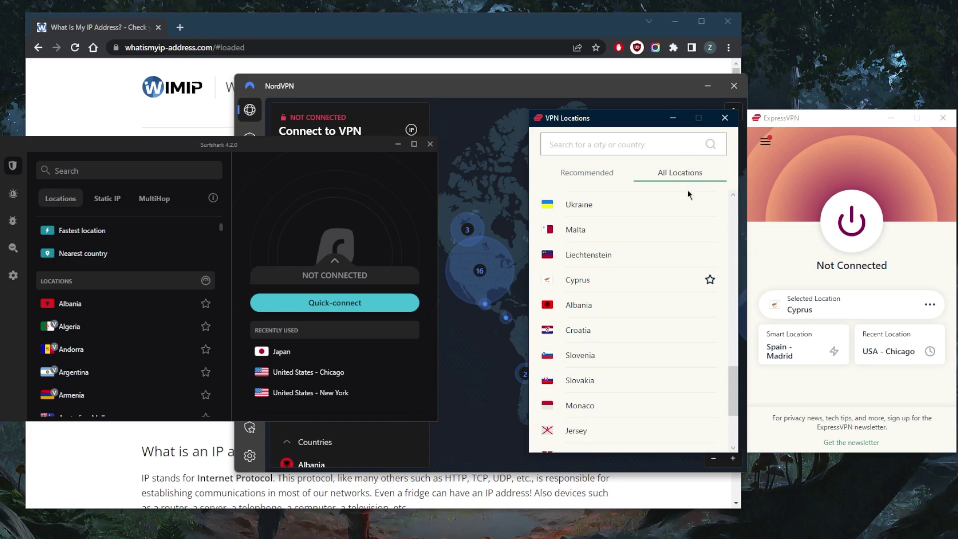
Connect ExpressVPN to Cyprus and switch to the Chrome IP checker window.
click(852, 232)
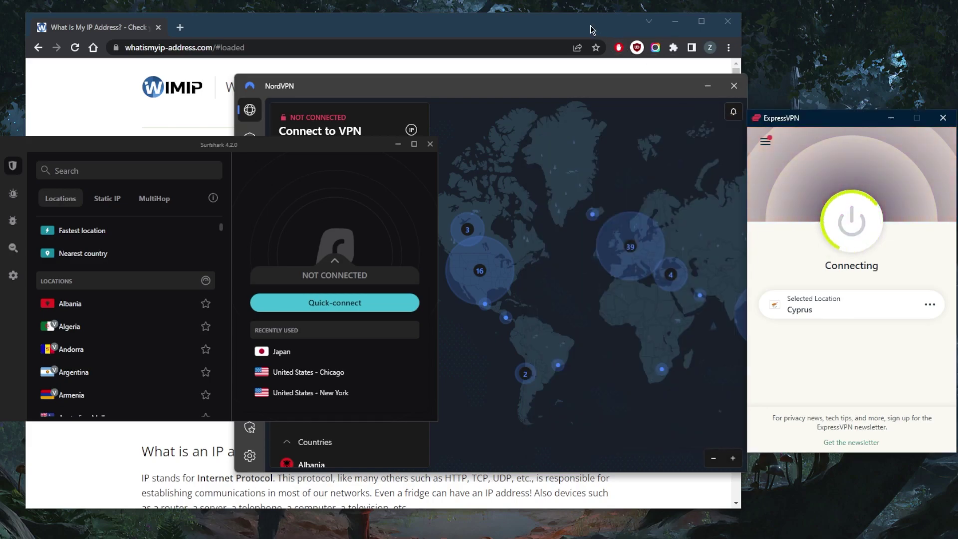
click(590, 26)
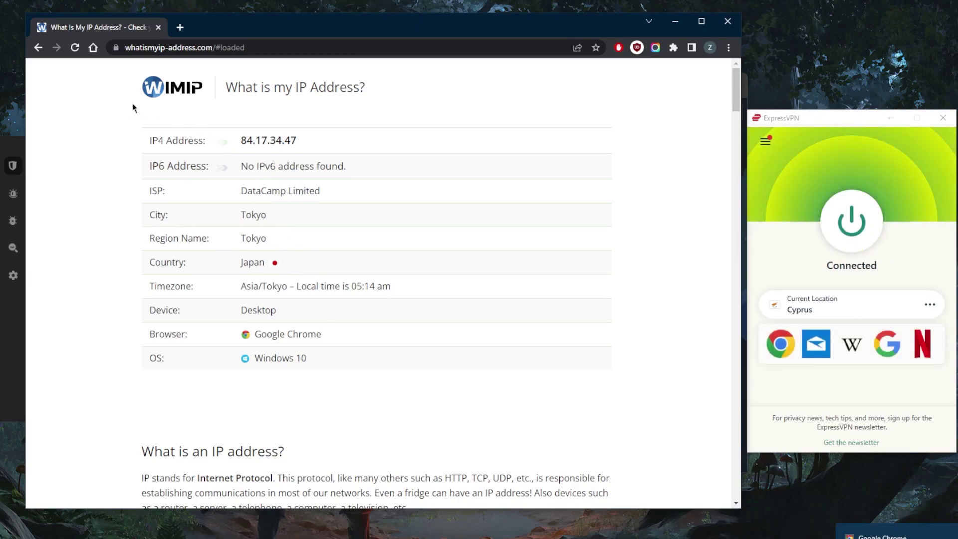
Reload whatismyip-address.com in Chrome to check for the Nicosia, Cyprus location.
click(776, 197)
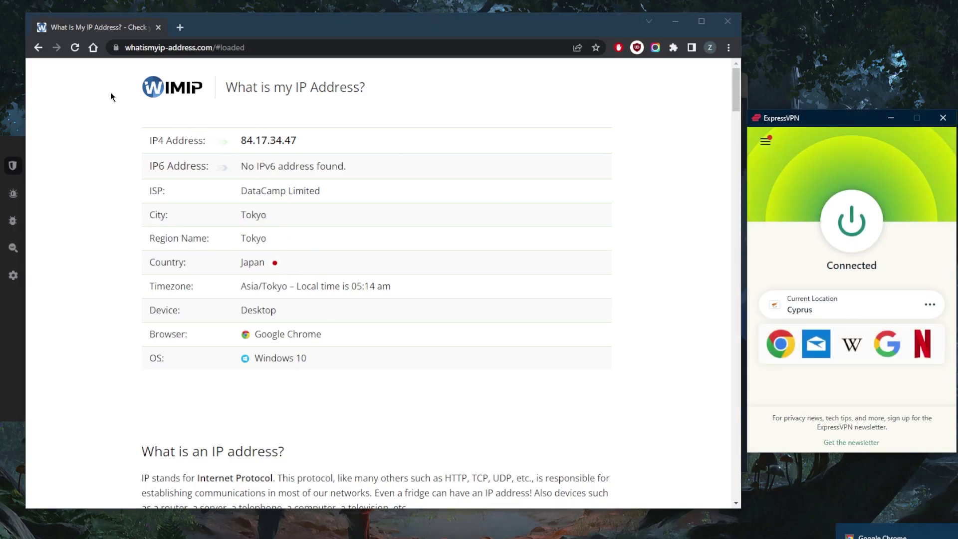
click(74, 49)
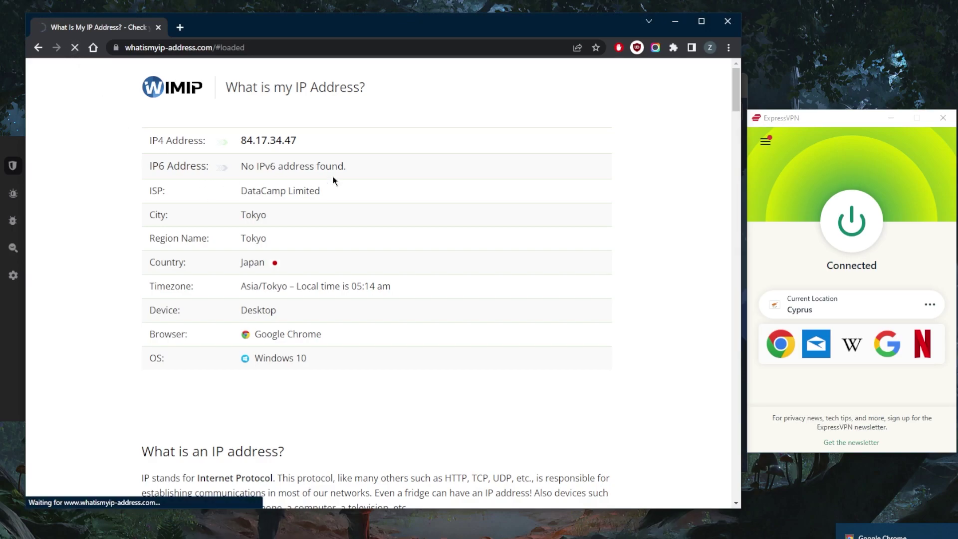